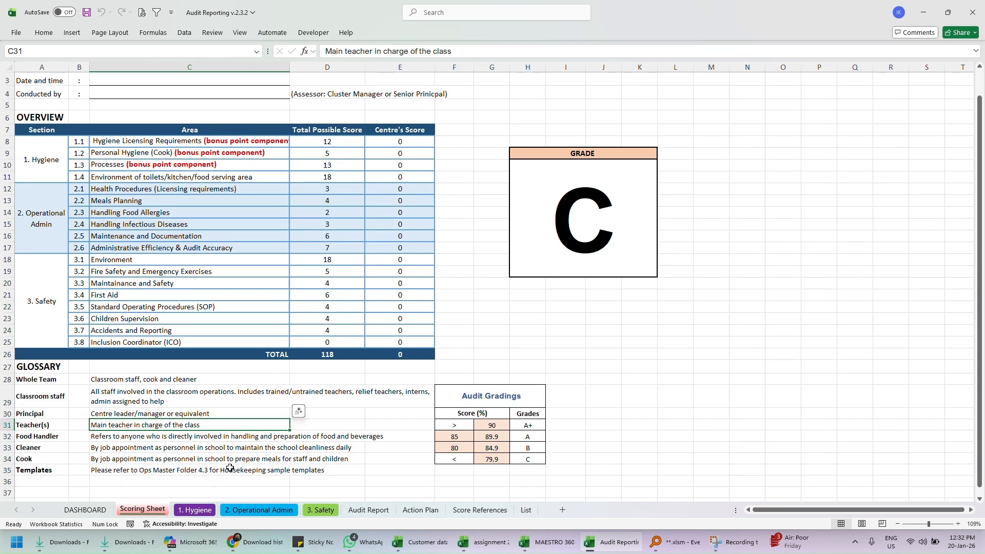
# Look through the Operational Admin, Safety, Audit Report and Action Plan sheets
pyautogui.click(259, 509)
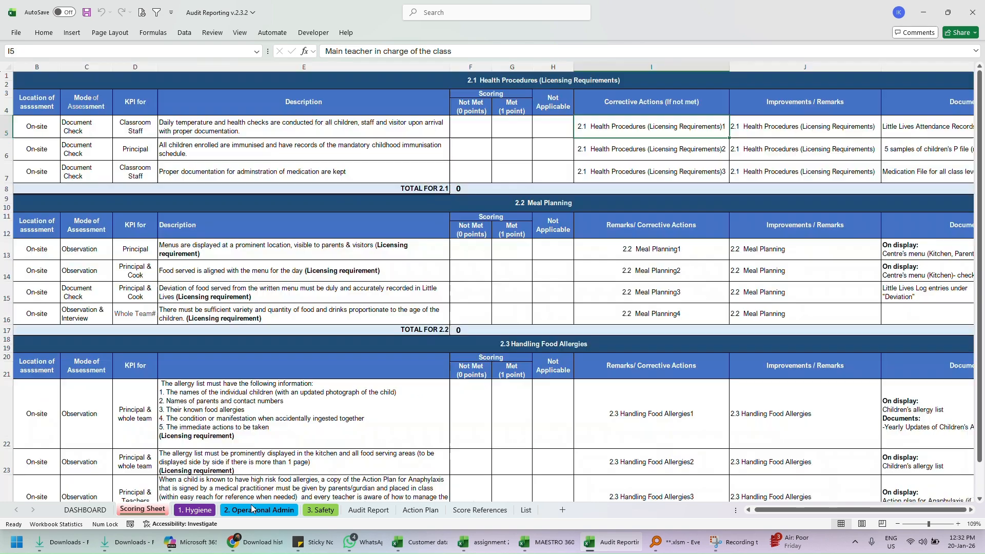
pyautogui.click(327, 512)
pyautogui.click(366, 510)
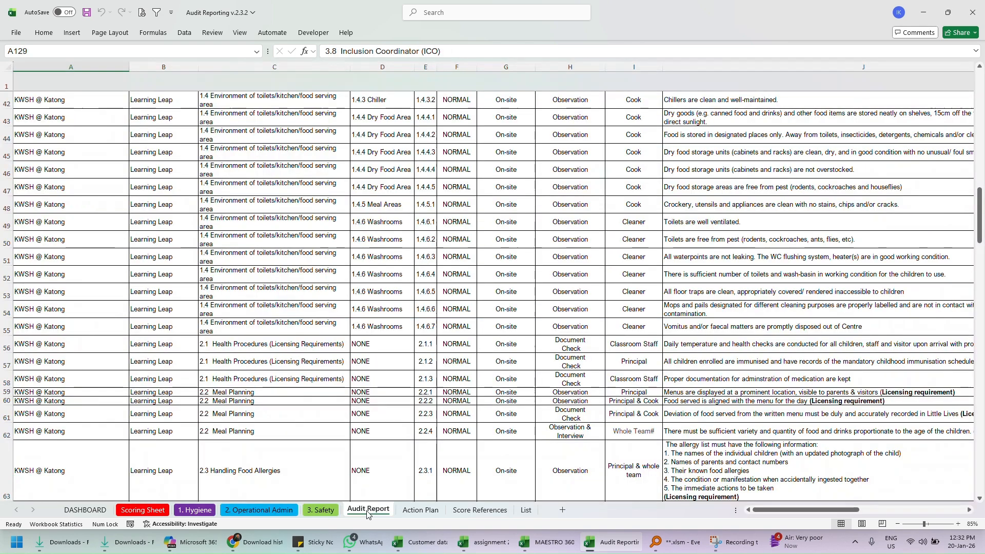
pyautogui.click(420, 510)
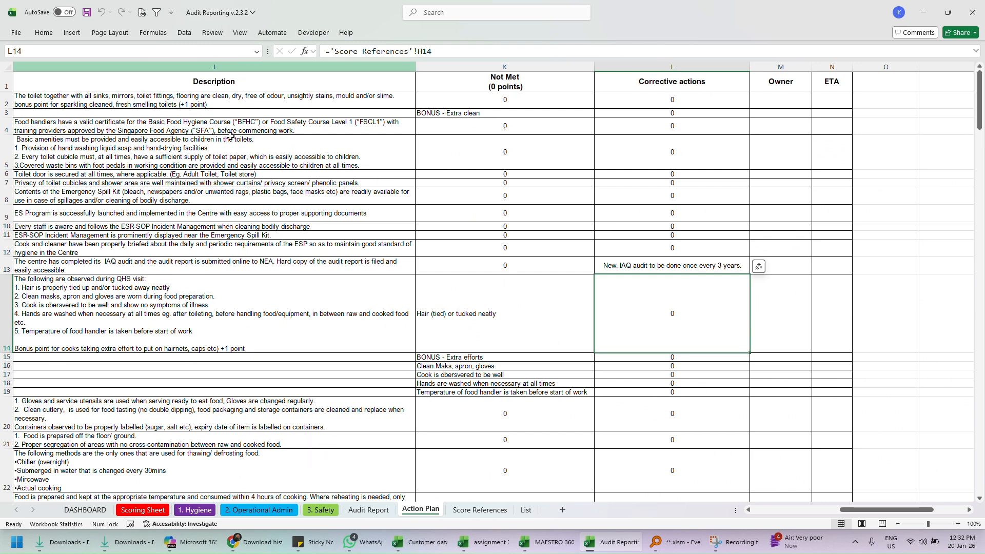
# On the Operational Admin sheet, mark all 2.1 checks, the first two 2.2 checks and the first 2.3 check as Met
pyautogui.click(250, 511)
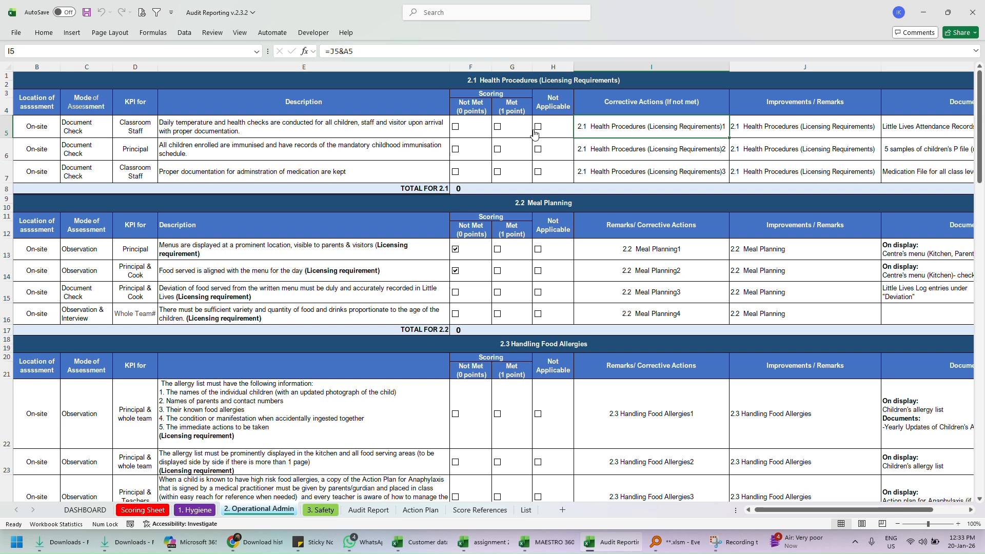
pyautogui.click(455, 126)
pyautogui.click(498, 150)
pyautogui.click(538, 171)
pyautogui.click(499, 172)
pyautogui.click(497, 126)
pyautogui.click(497, 272)
pyautogui.click(497, 413)
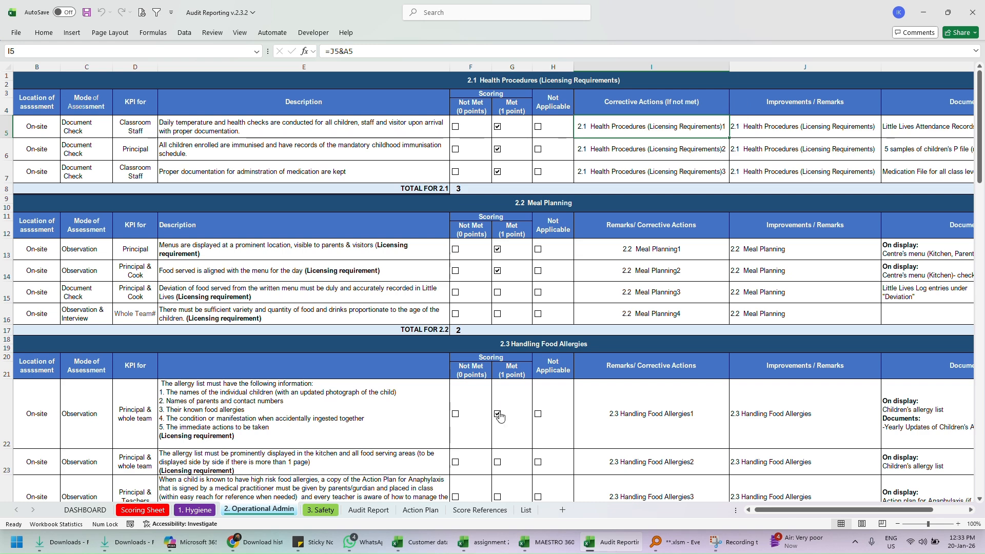
# Mark the medication documentation check in section 2.1 as Not Applicable, keeping the first check as Met
pyautogui.scroll(-2, 529, 328)
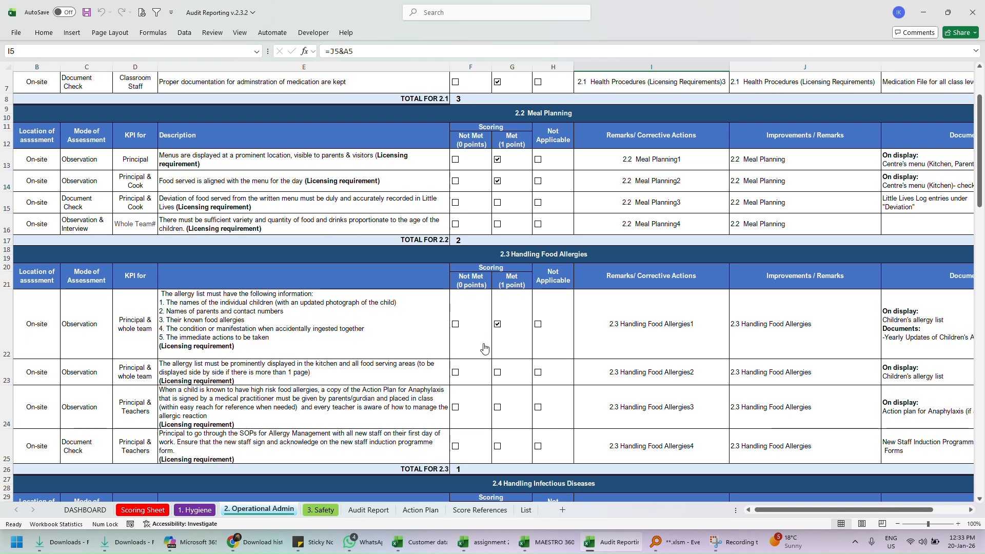
pyautogui.scroll(2, 479, 211)
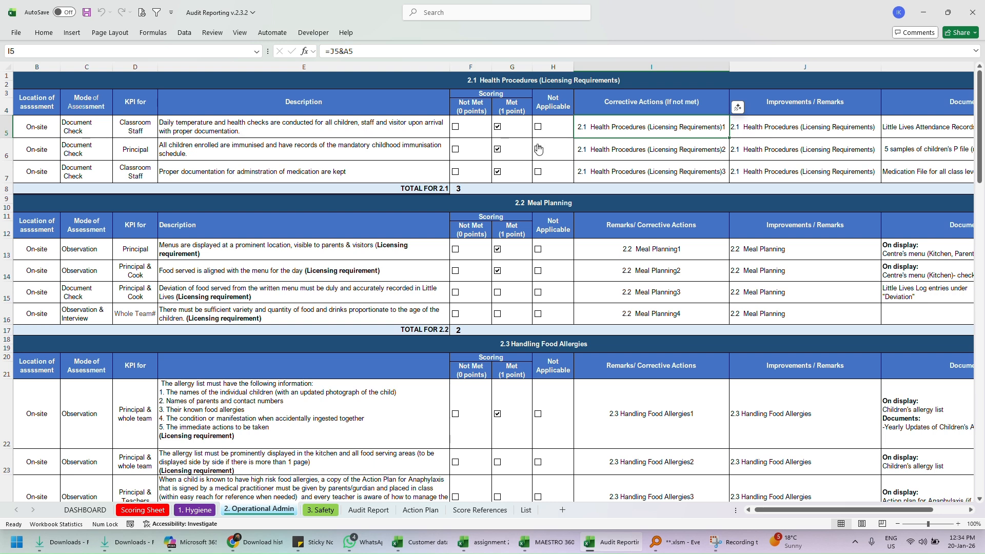
pyautogui.click(538, 171)
pyautogui.click(496, 125)
pyautogui.click(495, 123)
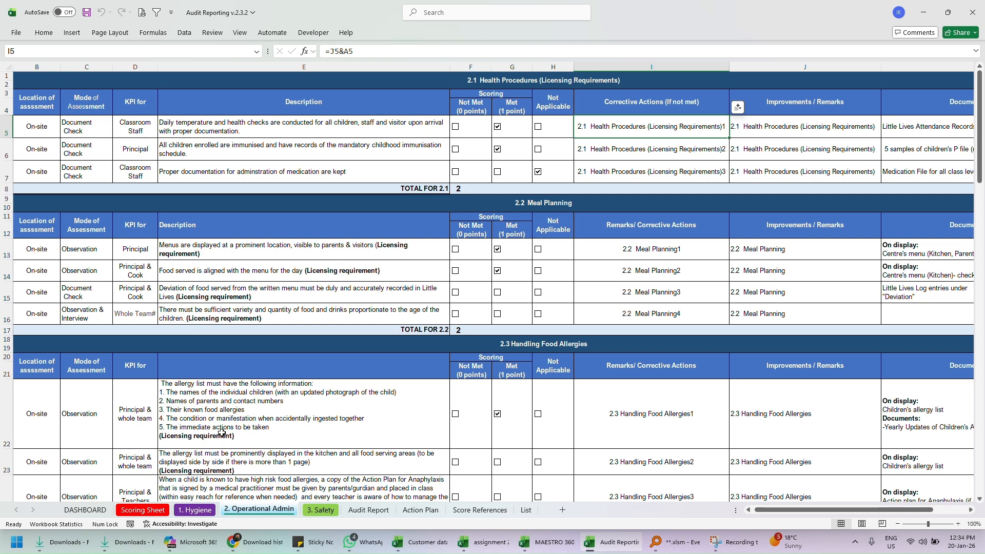
# Examine the grade, the total scores and the three audit sections on the Scoring Sheet
pyautogui.click(127, 508)
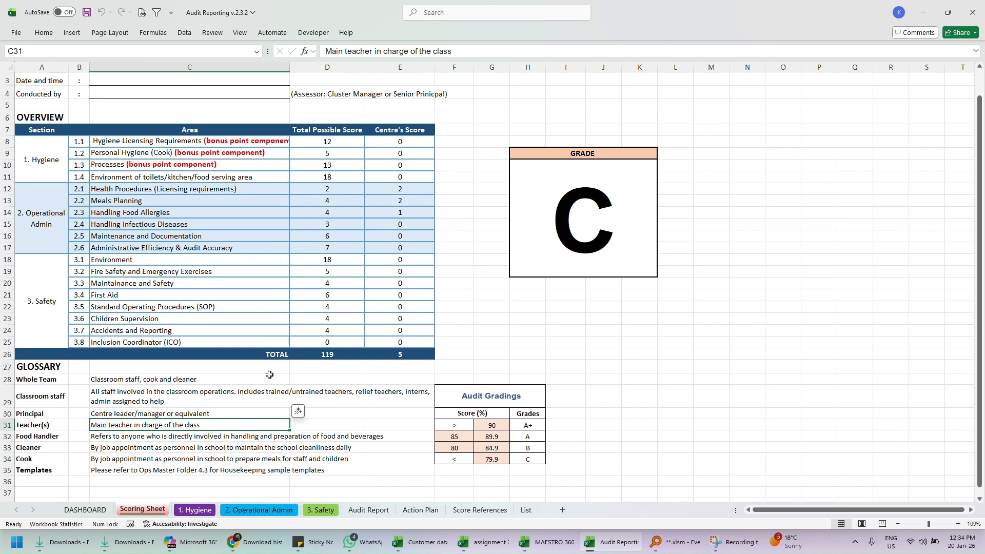
pyautogui.click(550, 206)
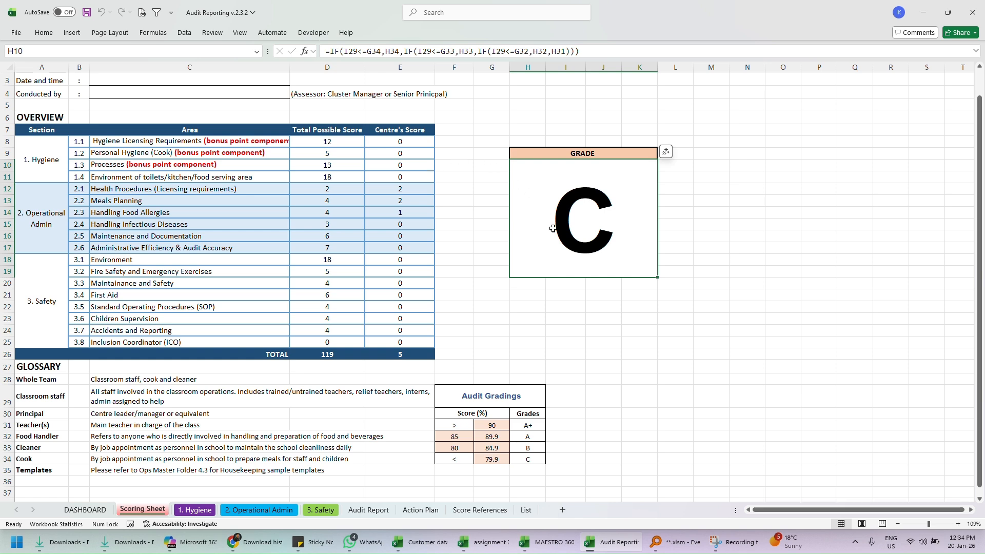
pyautogui.click(356, 358)
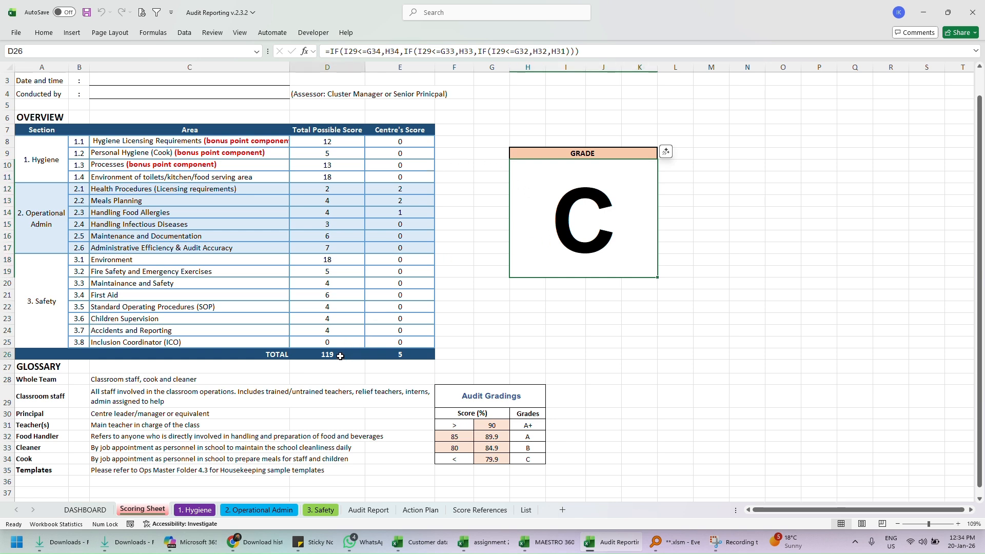
pyautogui.click(382, 352)
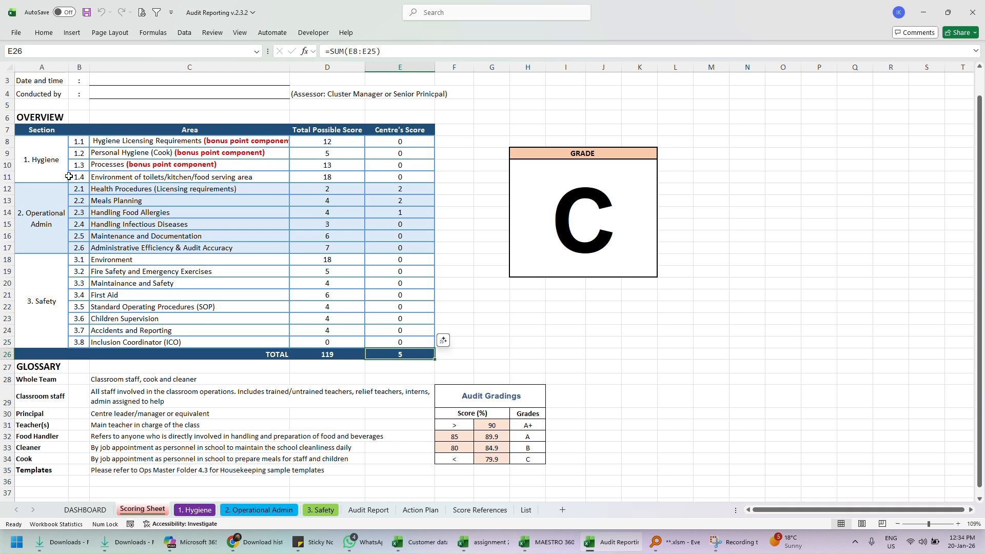
pyautogui.moveTo(61, 152); pyautogui.dragTo(58, 192)
pyautogui.click(48, 226)
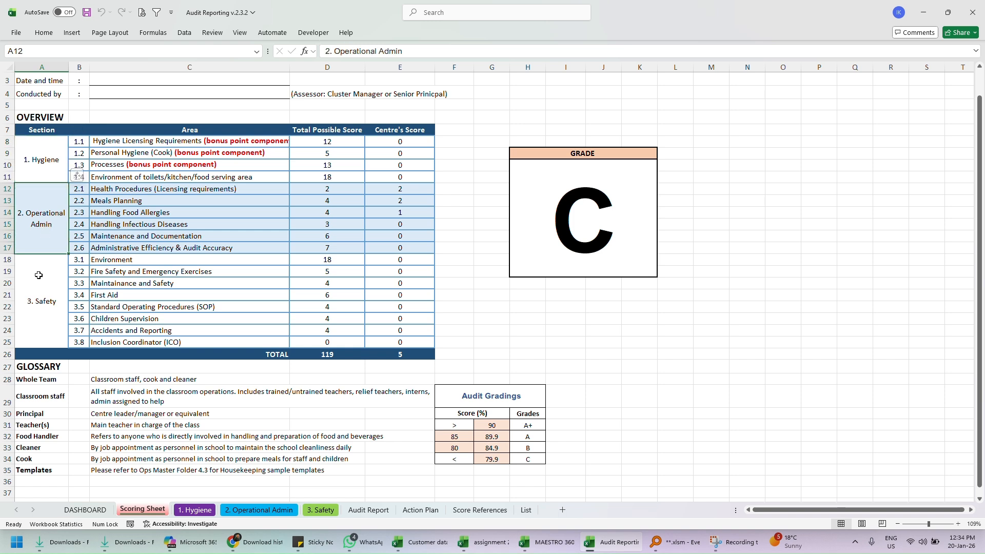
pyautogui.click(39, 275)
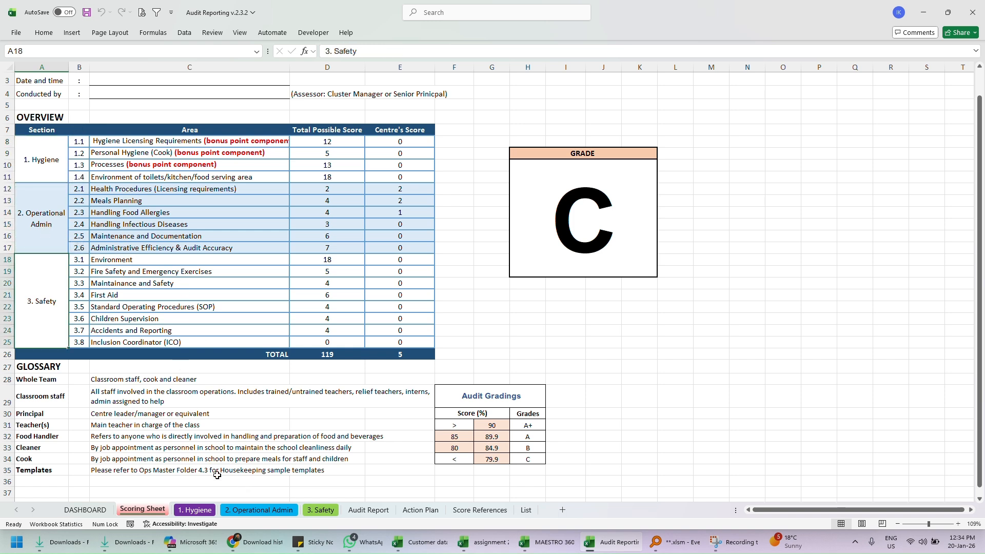
# Compare the 2.2 Meal Planning section of Operational Admin with its possible and centre's scores on the Scoring Sheet
pyautogui.click(252, 510)
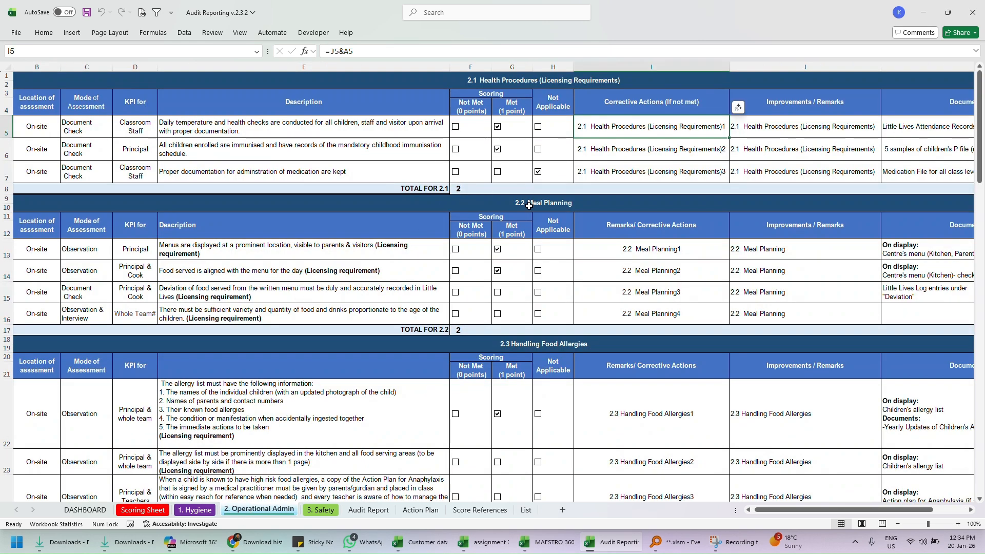
pyautogui.click(528, 206)
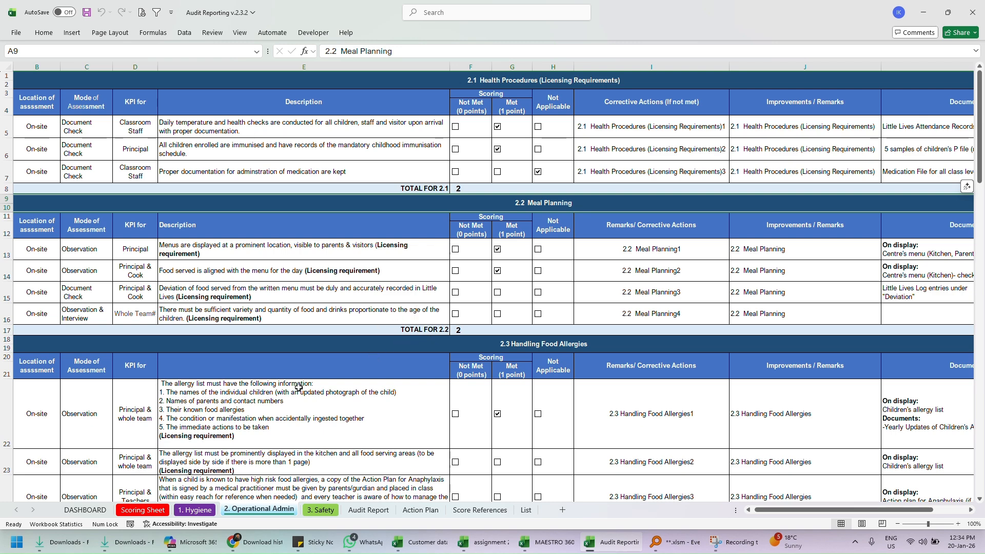
pyautogui.click(143, 510)
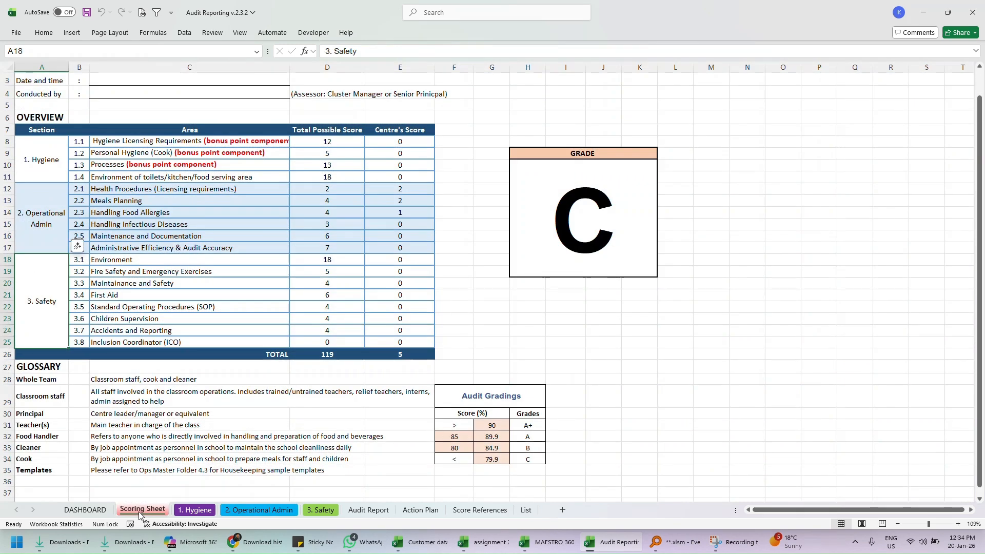
pyautogui.click(128, 202)
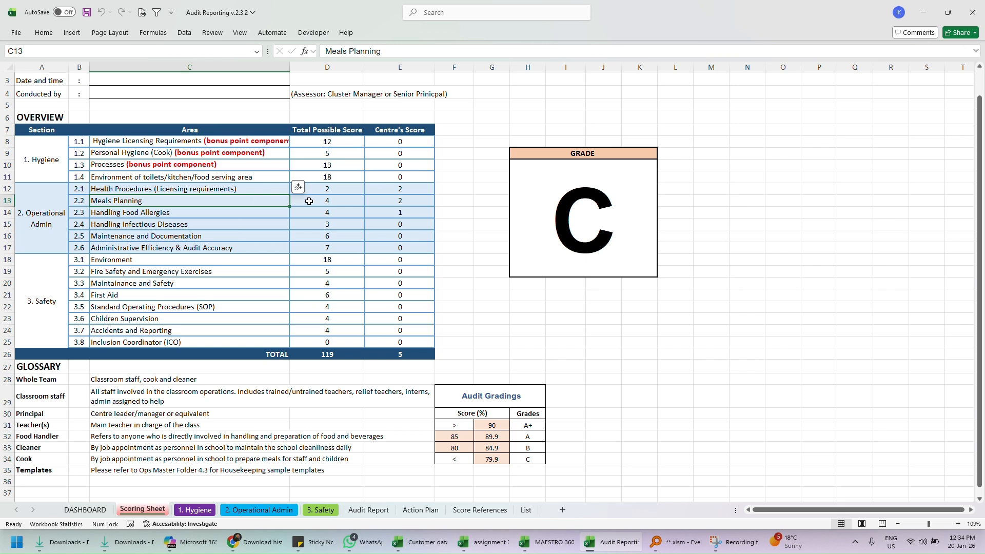
pyautogui.moveTo(378, 202); pyautogui.dragTo(359, 201)
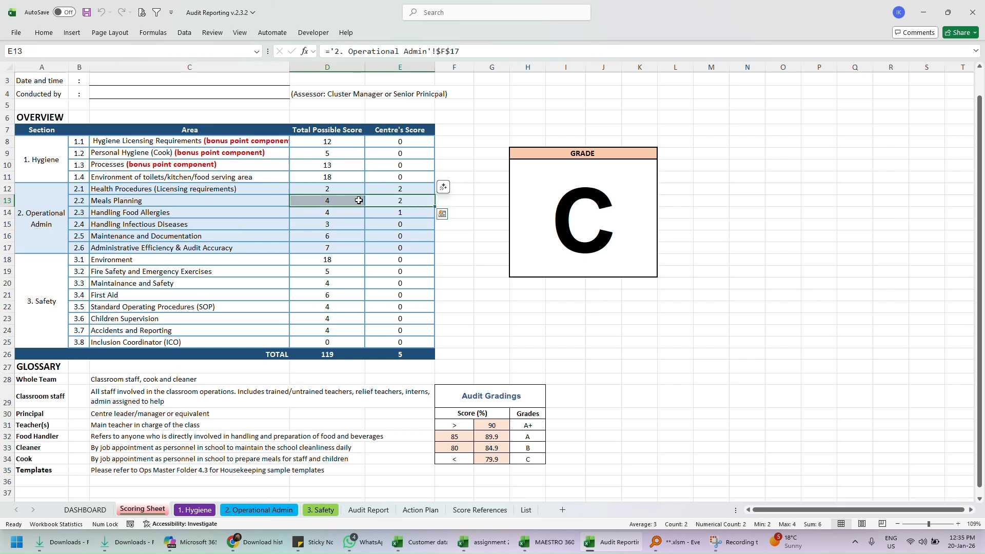
pyautogui.click(387, 199)
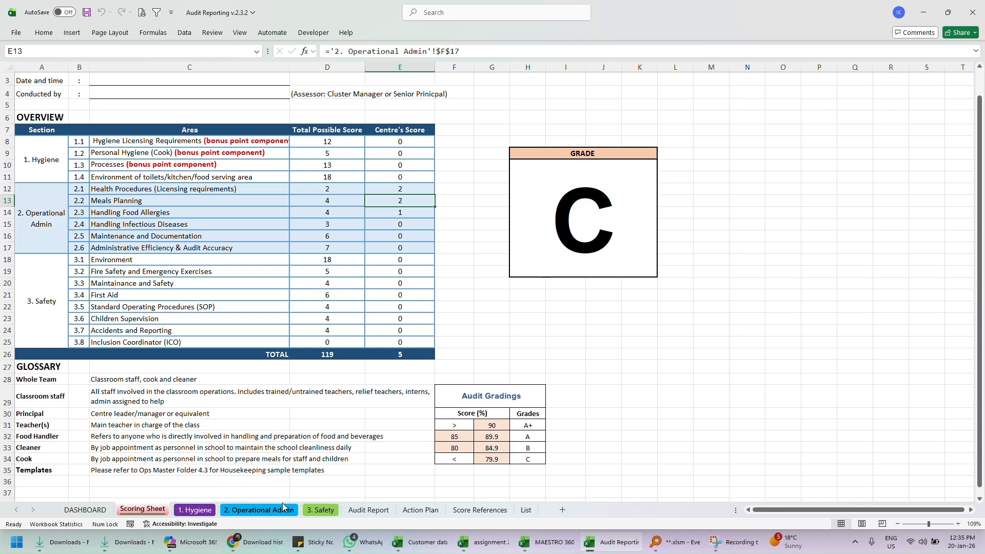
# Mark the last two 2.2 Meal Planning checks as Met and review the Meals Planning row on the Scoring Sheet
pyautogui.click(195, 510)
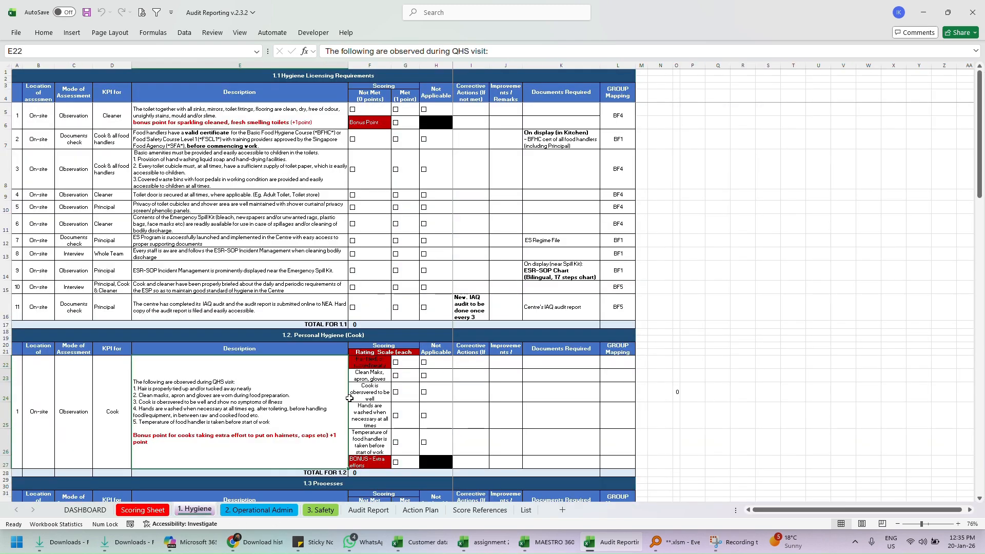
pyautogui.click(259, 510)
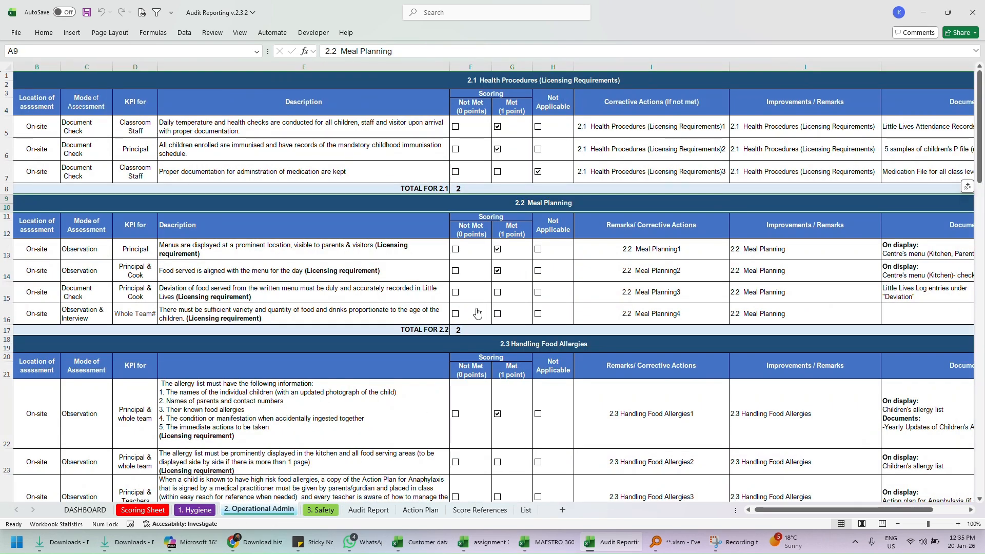
pyautogui.click(500, 292)
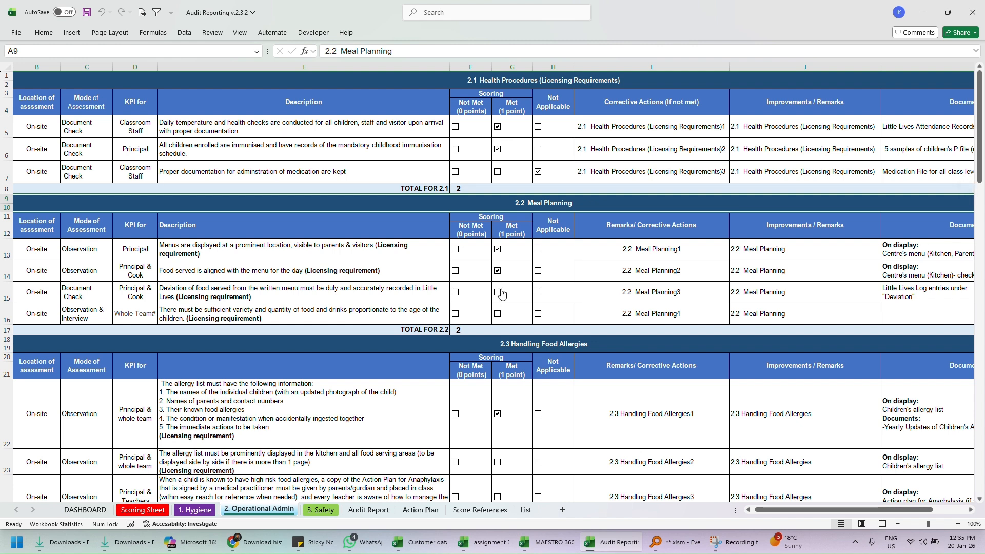
pyautogui.click(497, 315)
pyautogui.click(157, 515)
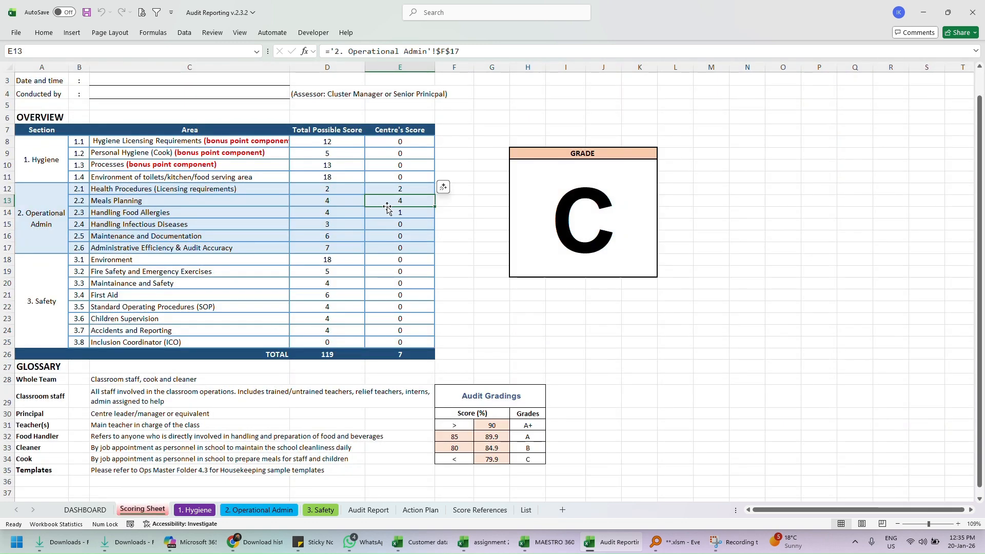
pyautogui.moveTo(388, 201); pyautogui.dragTo(269, 202)
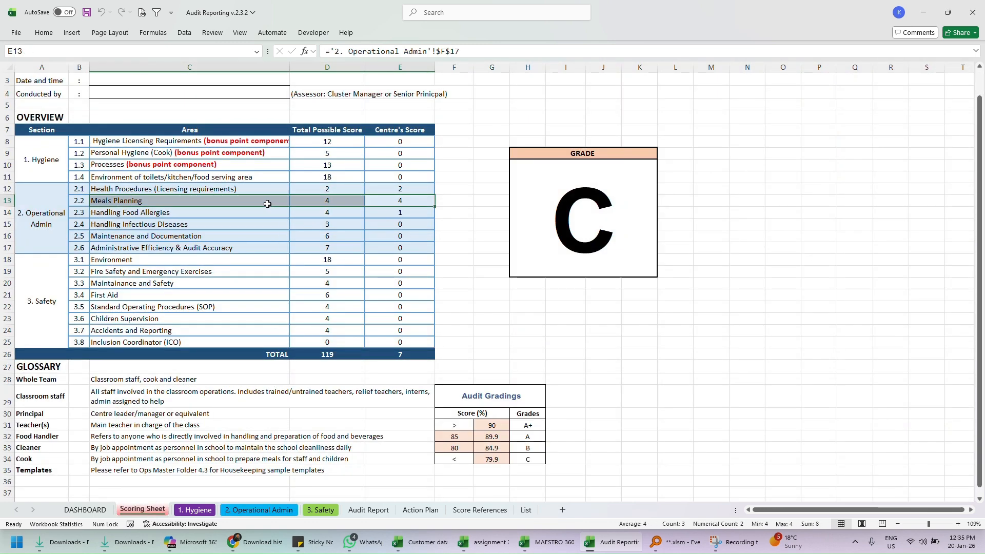
# Examine the 2.3 Handling Food Allergies checks on Operational Admin and look over the Audit Report, Safety, Score References and List sheets
pyautogui.click(362, 510)
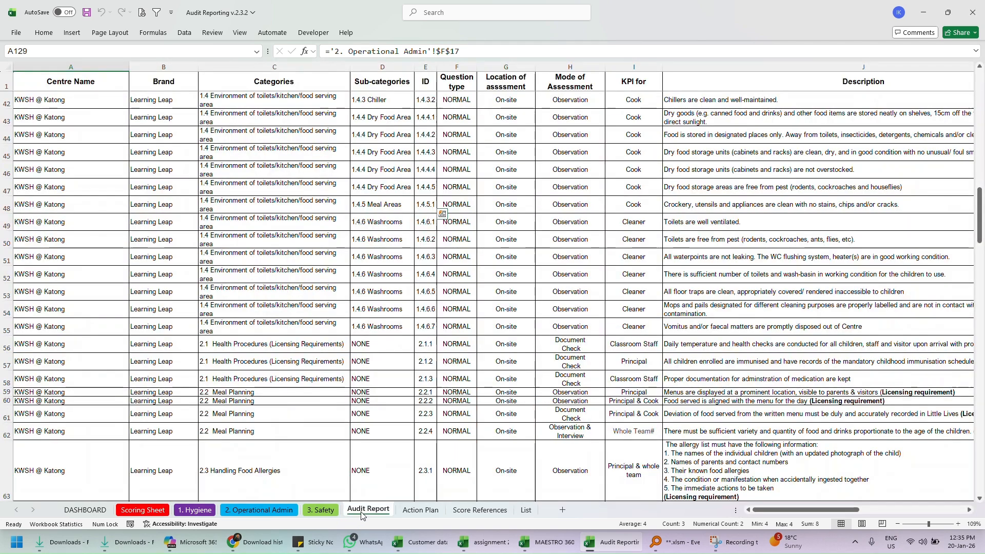
pyautogui.click(322, 510)
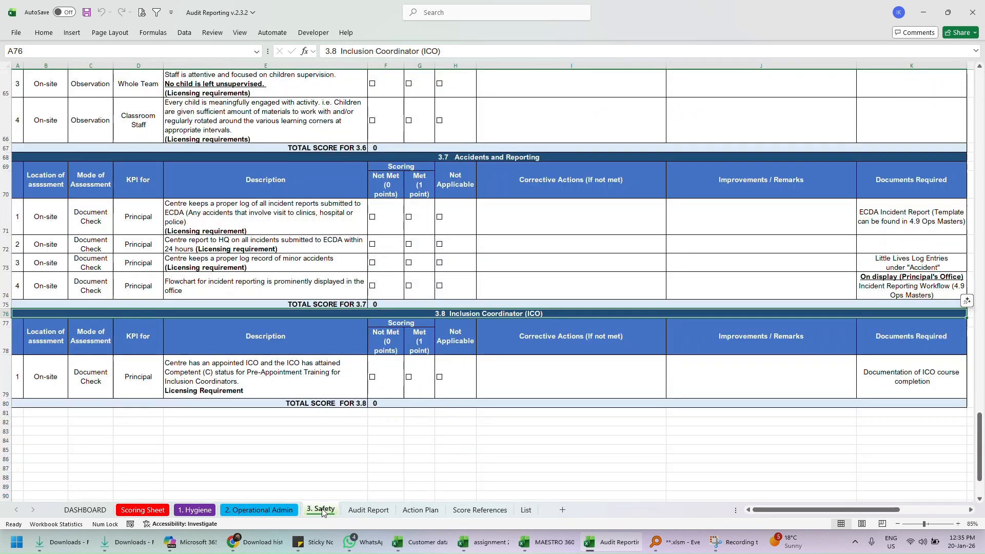
pyautogui.click(272, 509)
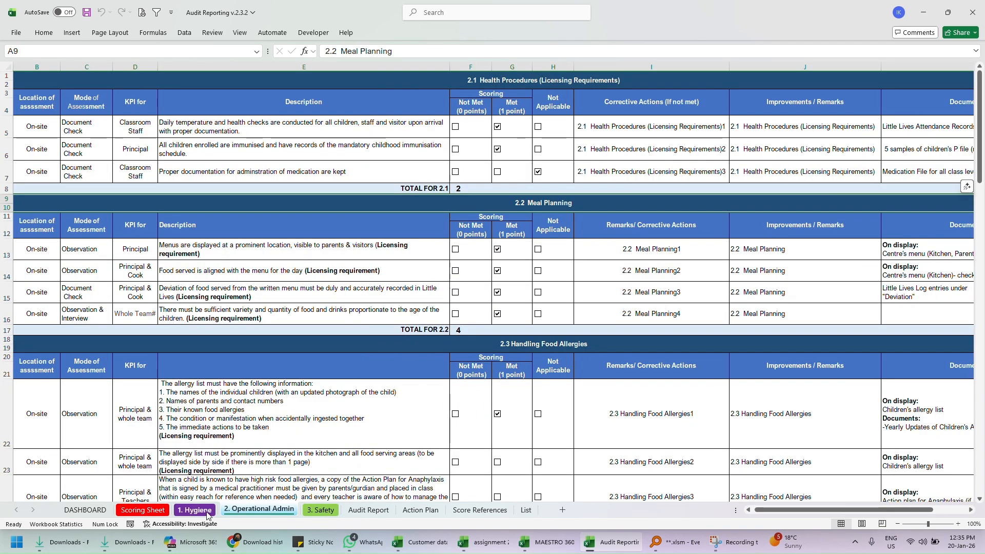
pyautogui.scroll(-4, 525, 166)
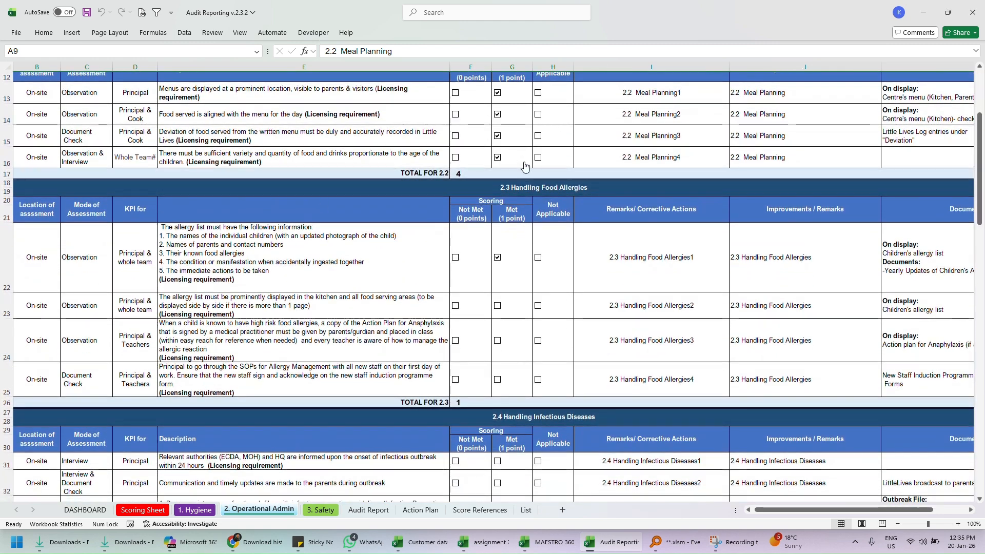
pyautogui.click(522, 191)
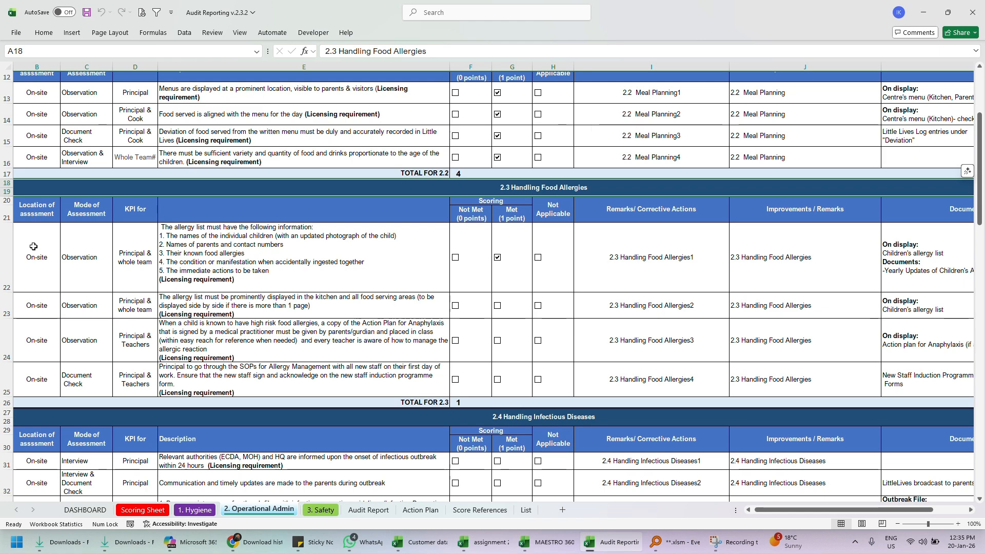
pyautogui.moveTo(33, 247); pyautogui.dragTo(32, 382)
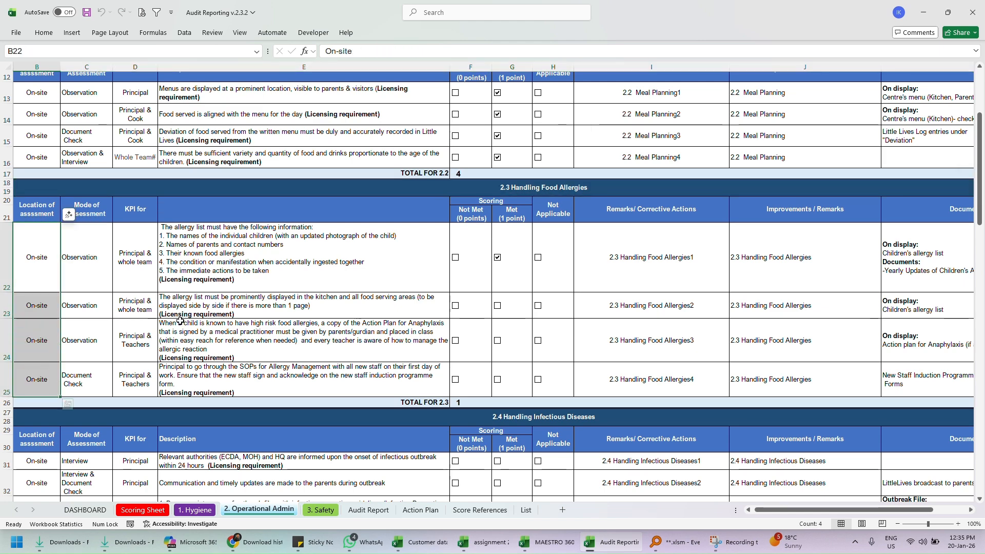
pyautogui.scroll(-1, 181, 321)
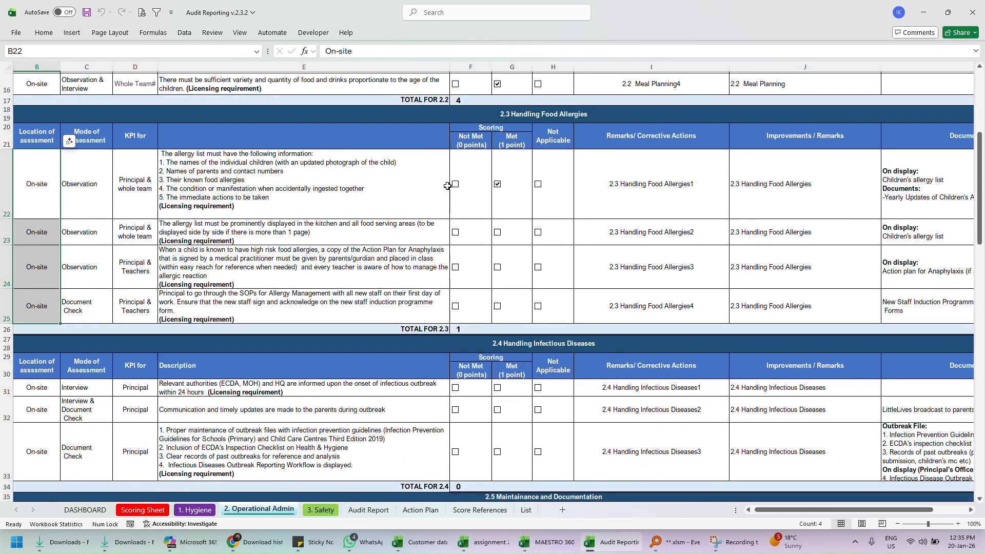
pyautogui.click(480, 510)
pyautogui.click(526, 510)
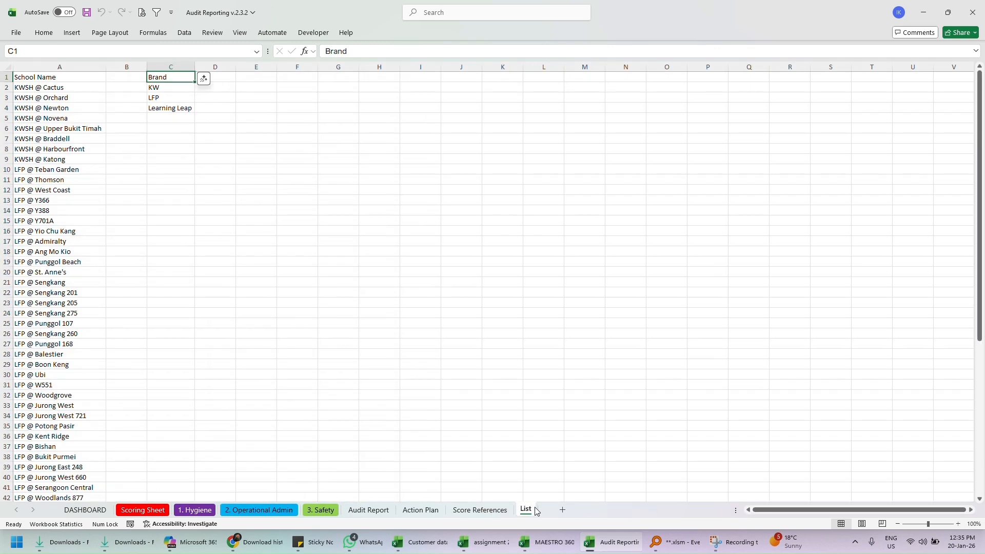
# Return to the DASHBOARD sheet and open the workbook's macro code in the Visual Basic editor
pyautogui.click(100, 509)
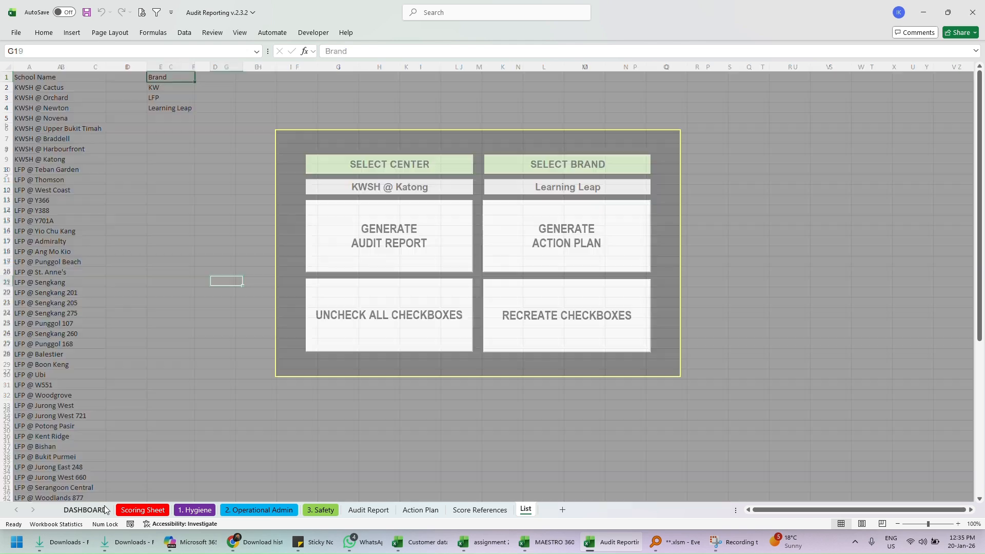
pyautogui.click(318, 34)
pyautogui.click(23, 59)
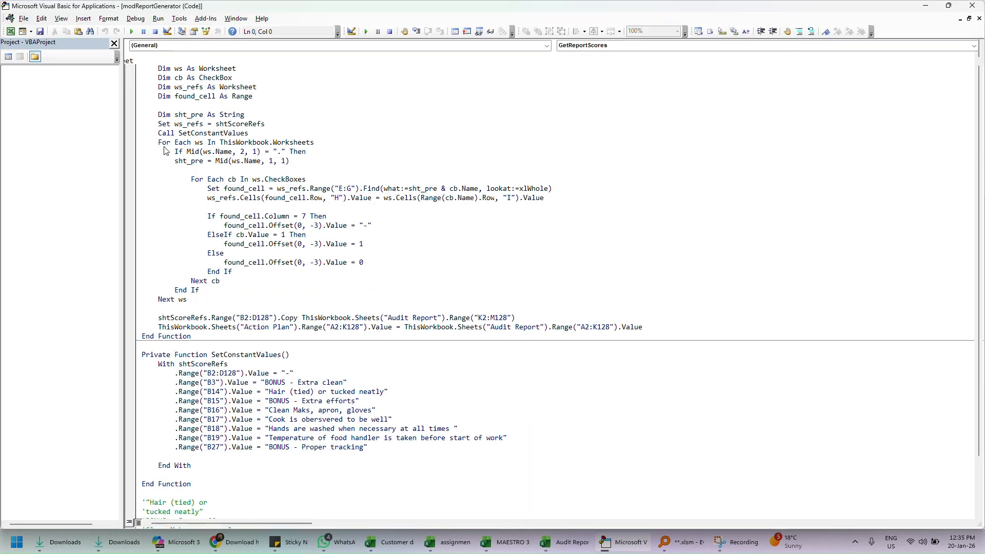
# Examine the GetReportScores and SetConstantValues functions in modReportGenerator, and open the export macros in modExporting
pyautogui.click(223, 144)
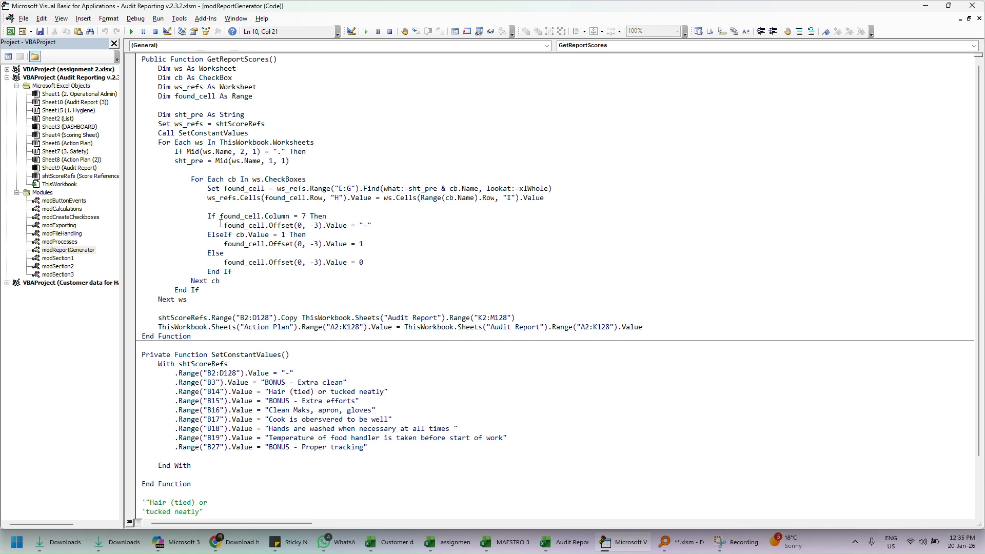
pyautogui.scroll(-2, 231, 309)
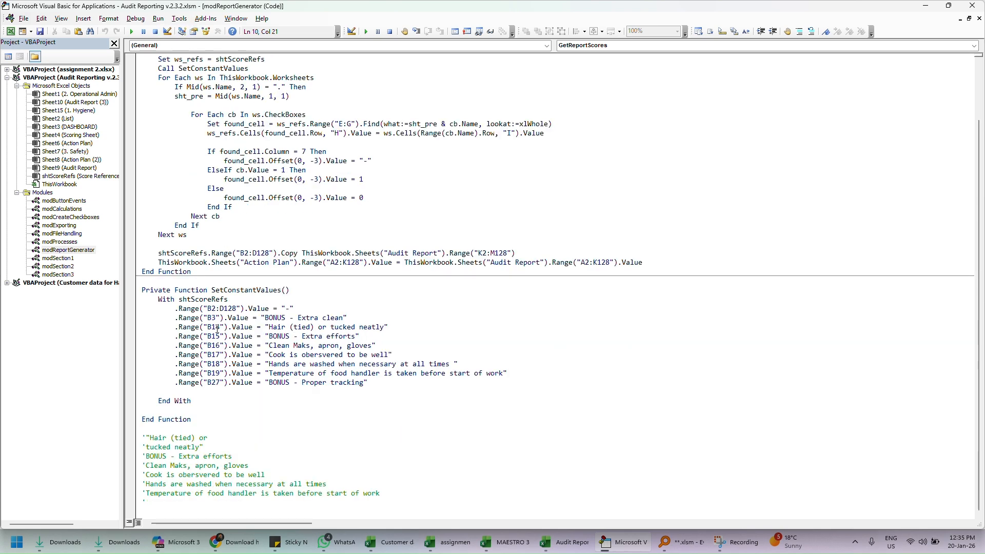
pyautogui.doubleClick(72, 242)
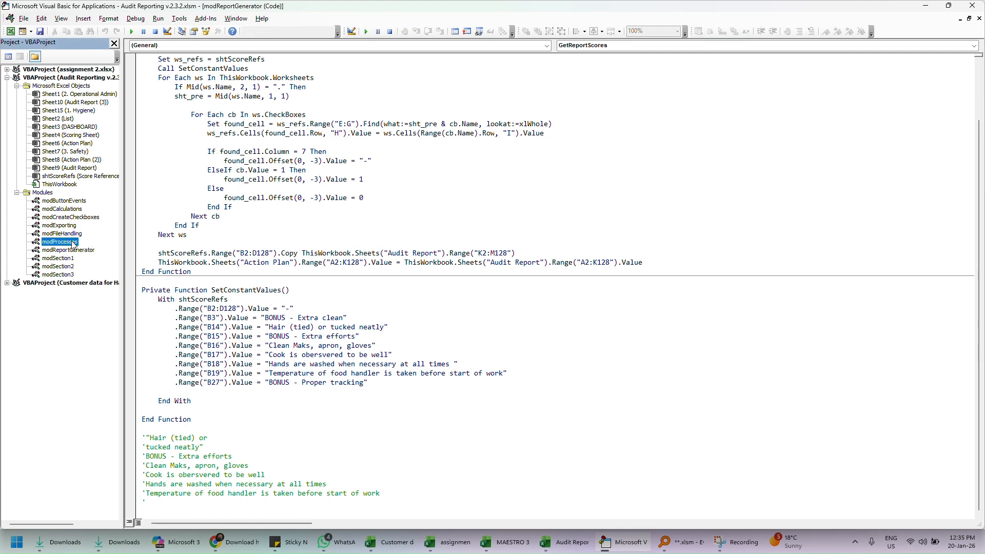
pyautogui.doubleClick(71, 226)
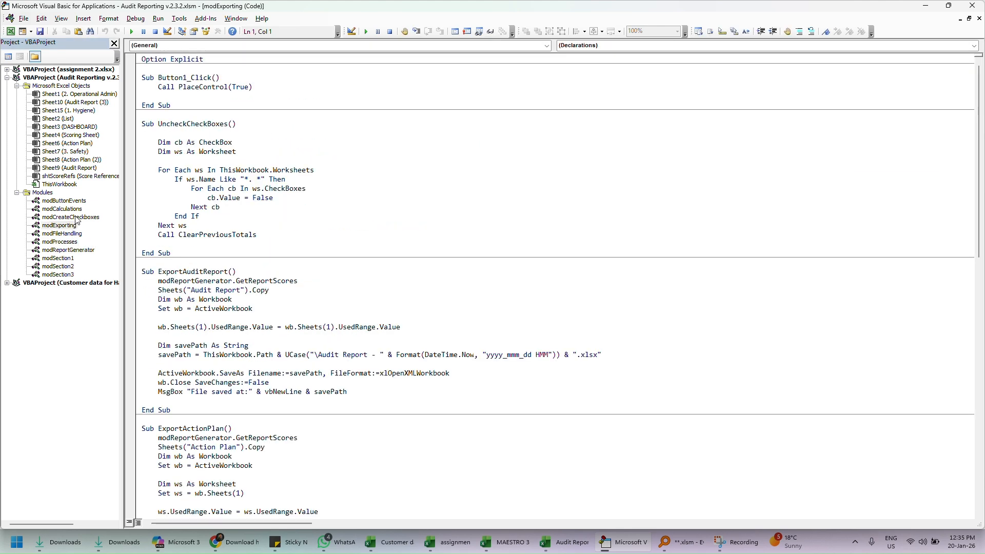
# Open the modCalculations module and read through its MakeCalculations function to the end
pyautogui.click(75, 218)
pyautogui.doubleClick(72, 210)
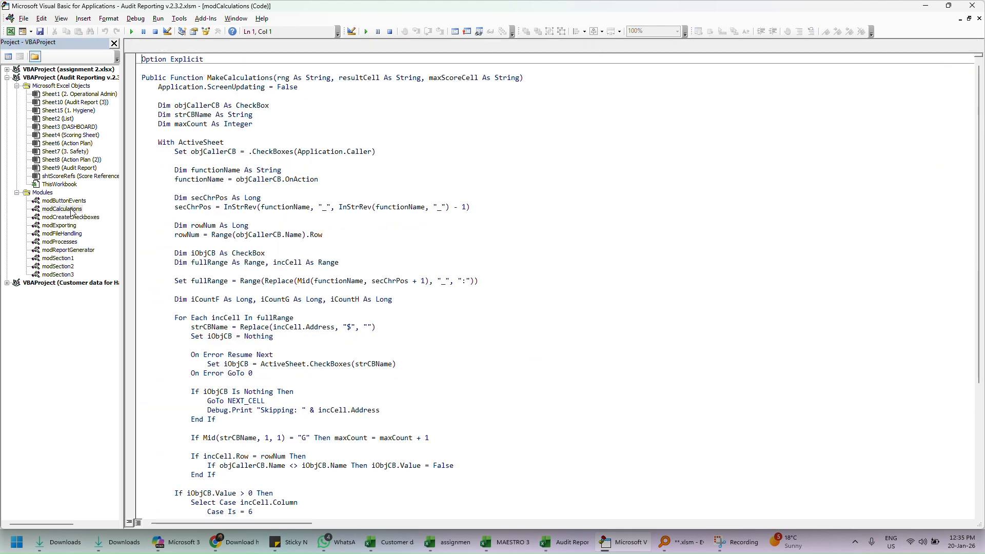
pyautogui.doubleClick(64, 201)
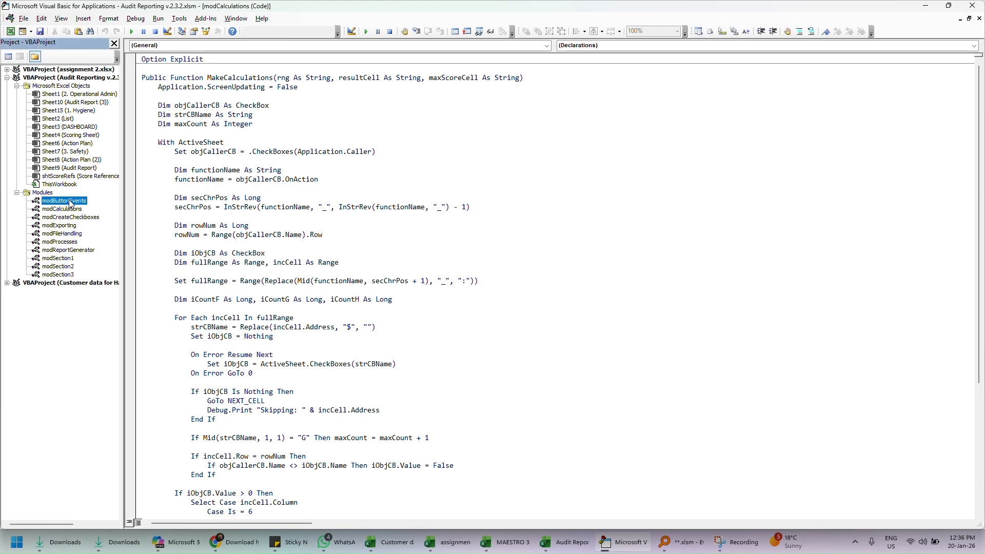
pyautogui.doubleClick(66, 209)
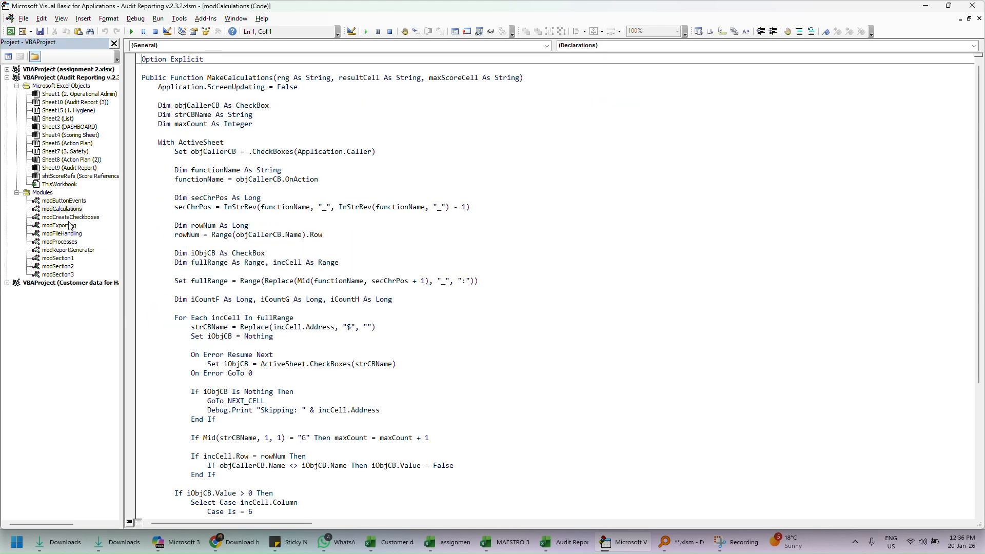
pyautogui.scroll(-4, 272, 213)
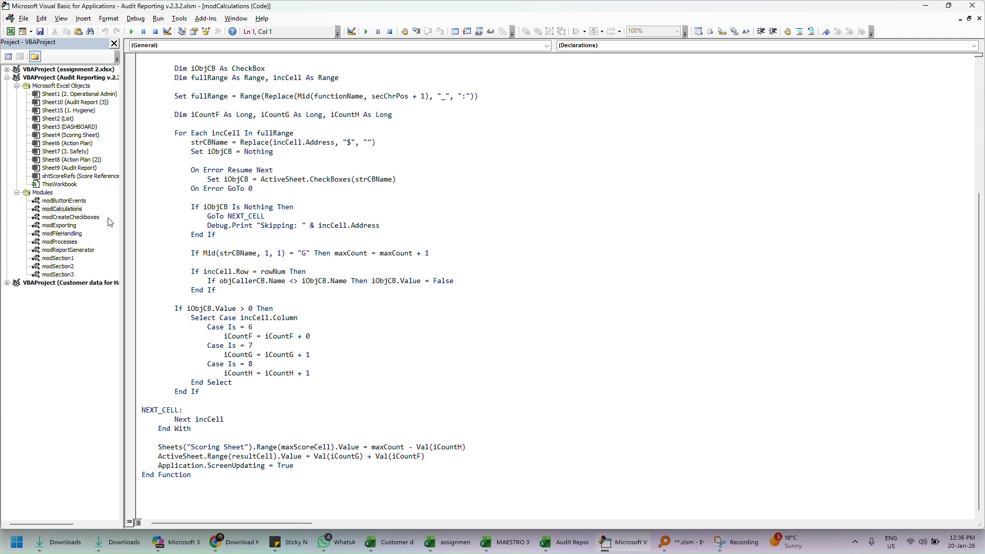
# Review the section scoring procedures that call MakeCalculations in modSection1, modSection2 and modSection3
pyautogui.doubleClick(57, 258)
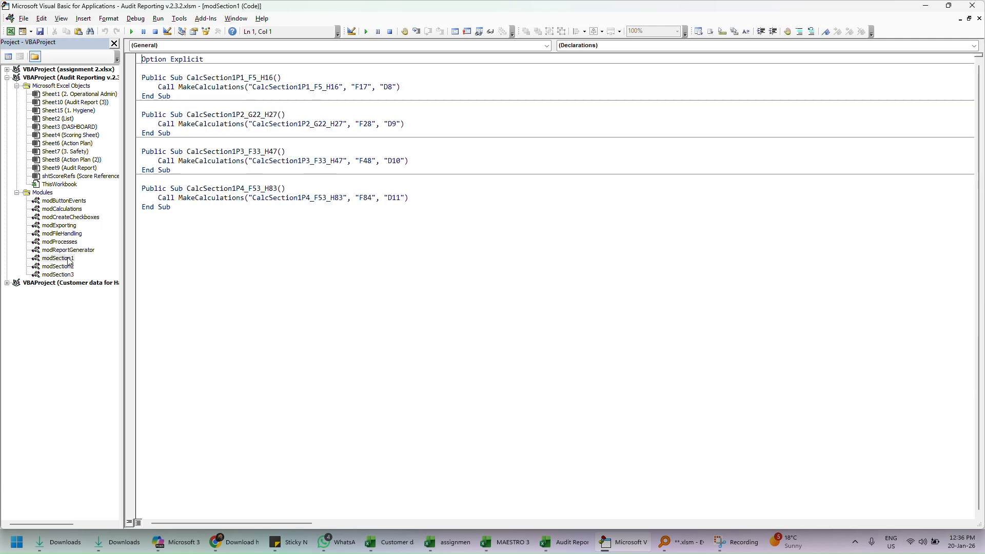
pyautogui.doubleClick(67, 266)
pyautogui.doubleClick(65, 283)
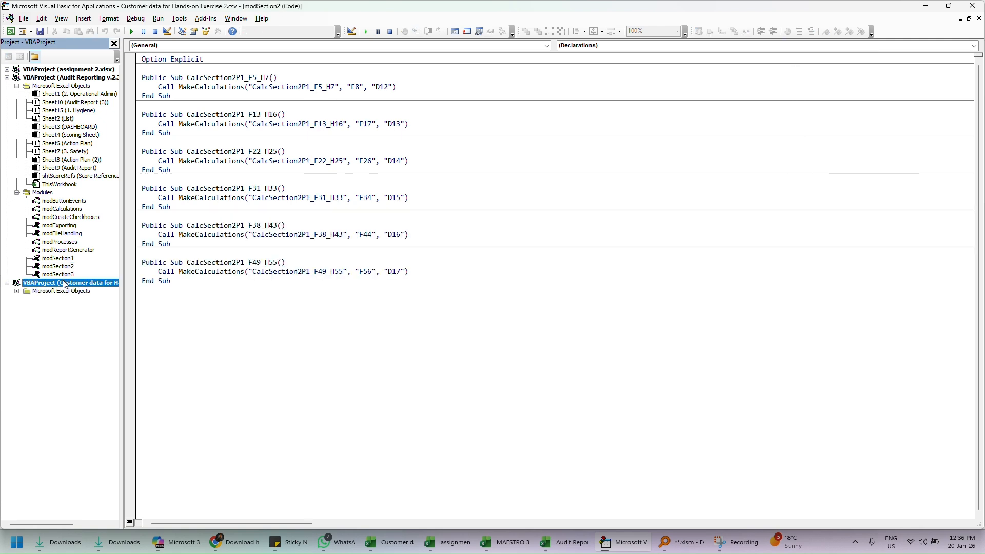
pyautogui.click(63, 275)
pyautogui.doubleClick(62, 276)
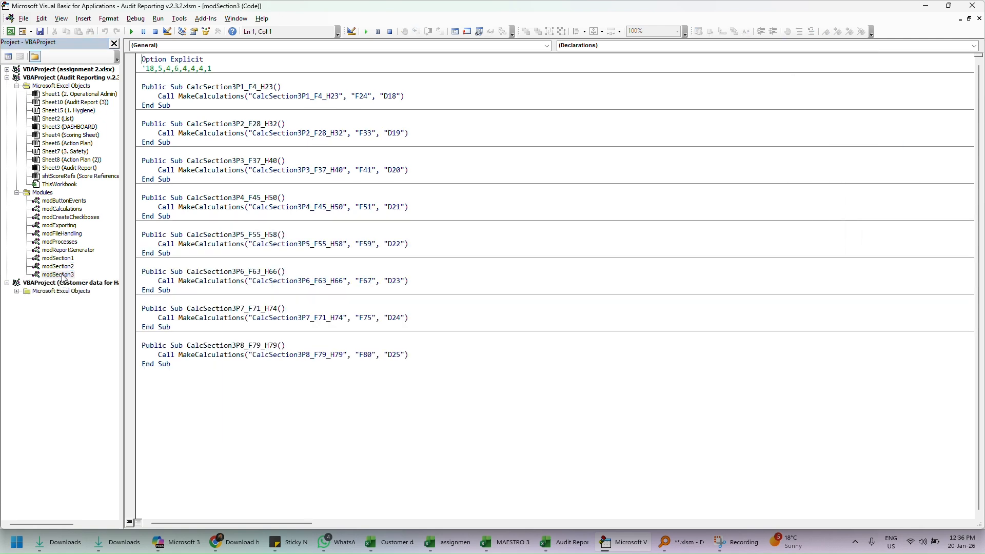
pyautogui.click(17, 291)
pyautogui.click(59, 210)
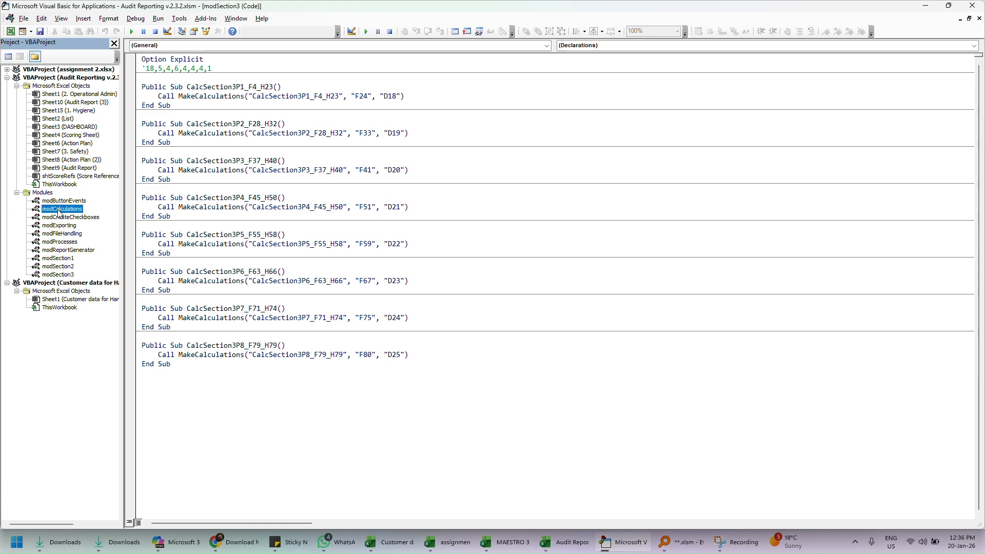
pyautogui.click(237, 124)
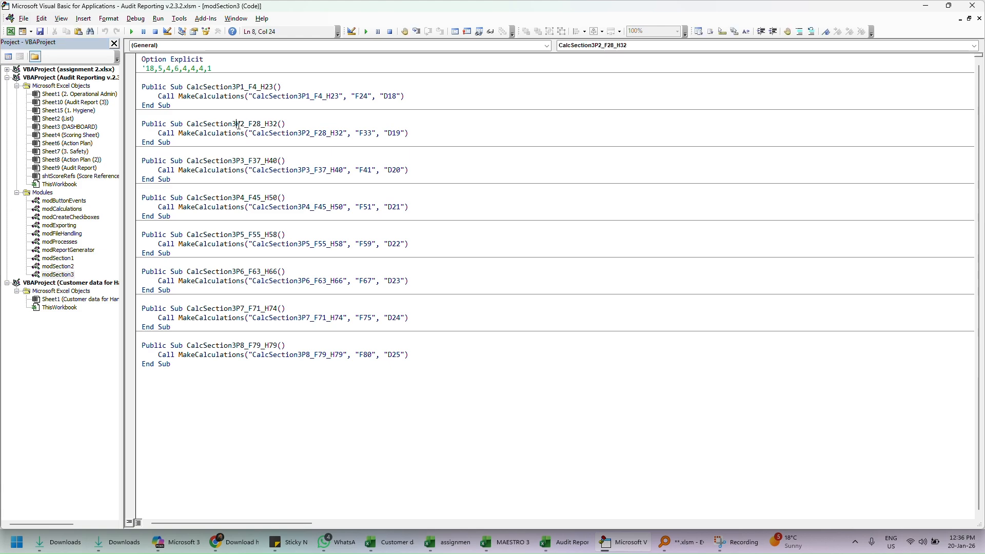
pyautogui.click(199, 117)
# Open the modCreateCheckboxes module and examine its code for adding and clearing checkboxes
pyautogui.doubleClick(79, 217)
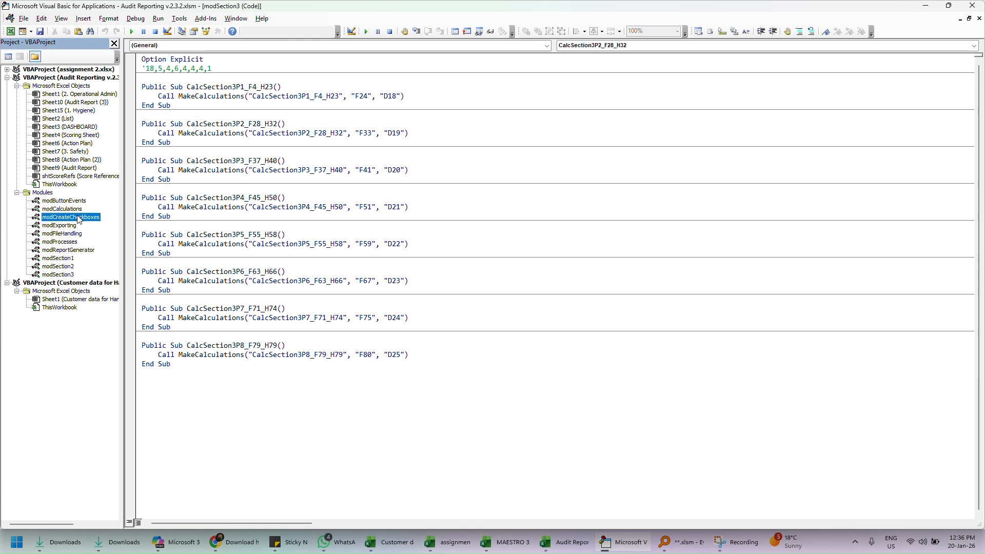
pyautogui.click(234, 160)
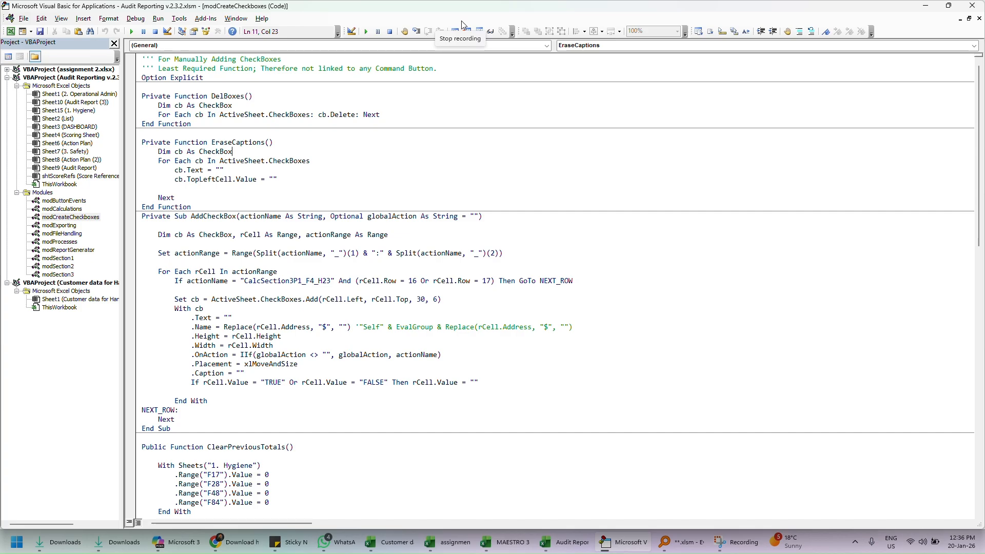
pyautogui.click(461, 25)
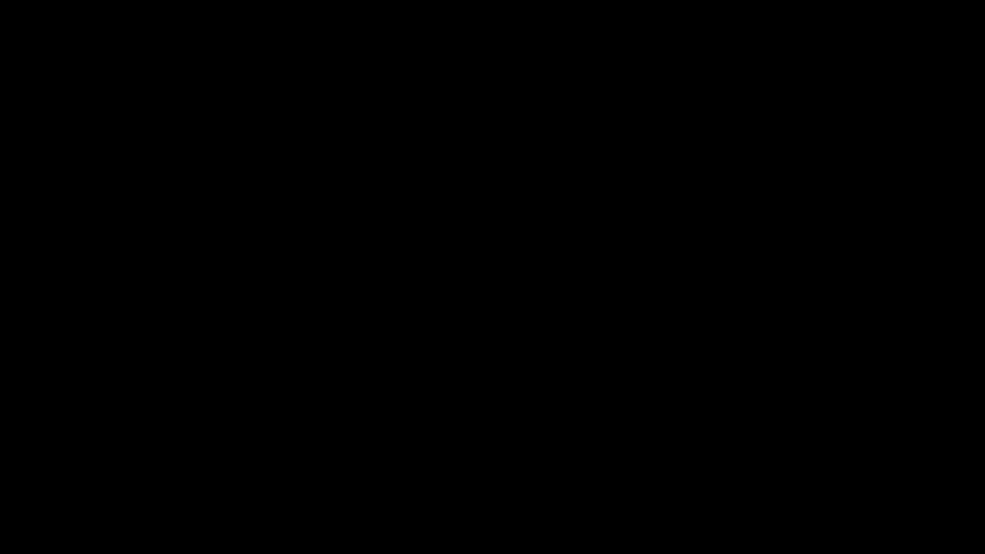